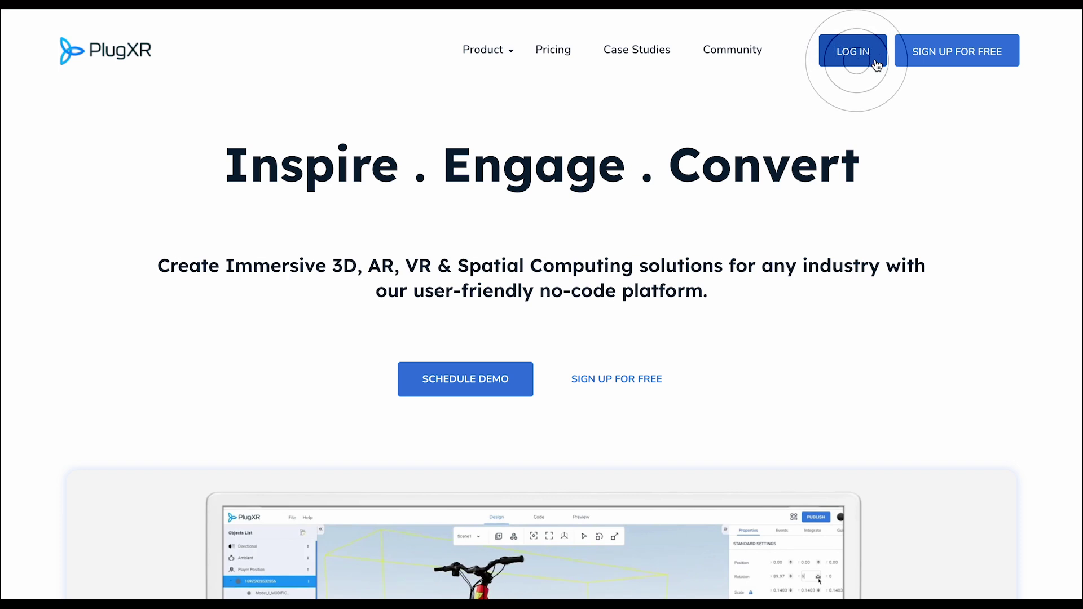
Sign up for a free PlugXR account with an email address and password
click(665, 386)
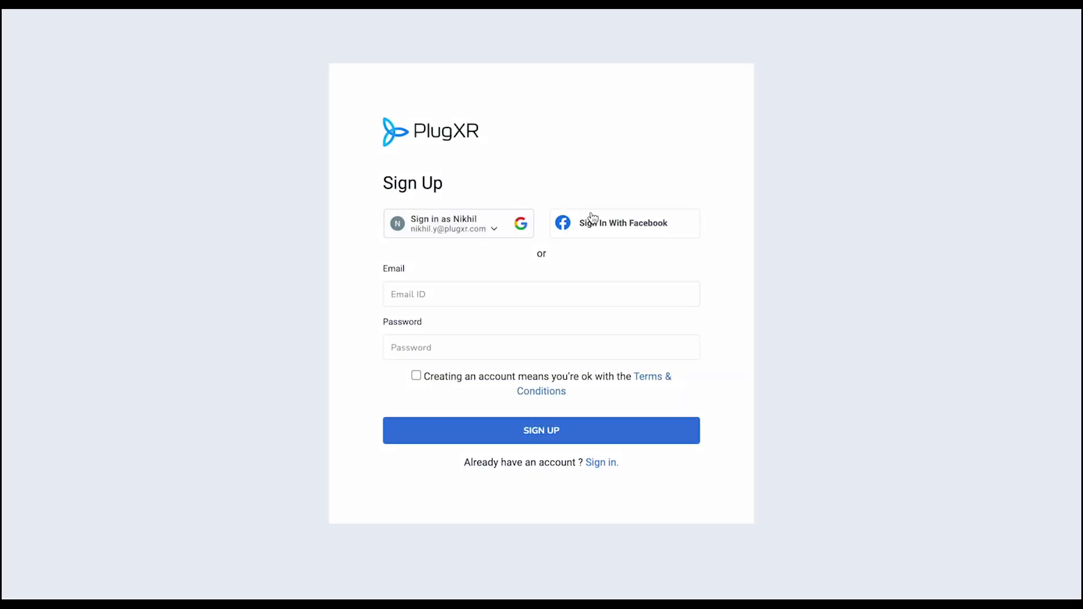
click(467, 287)
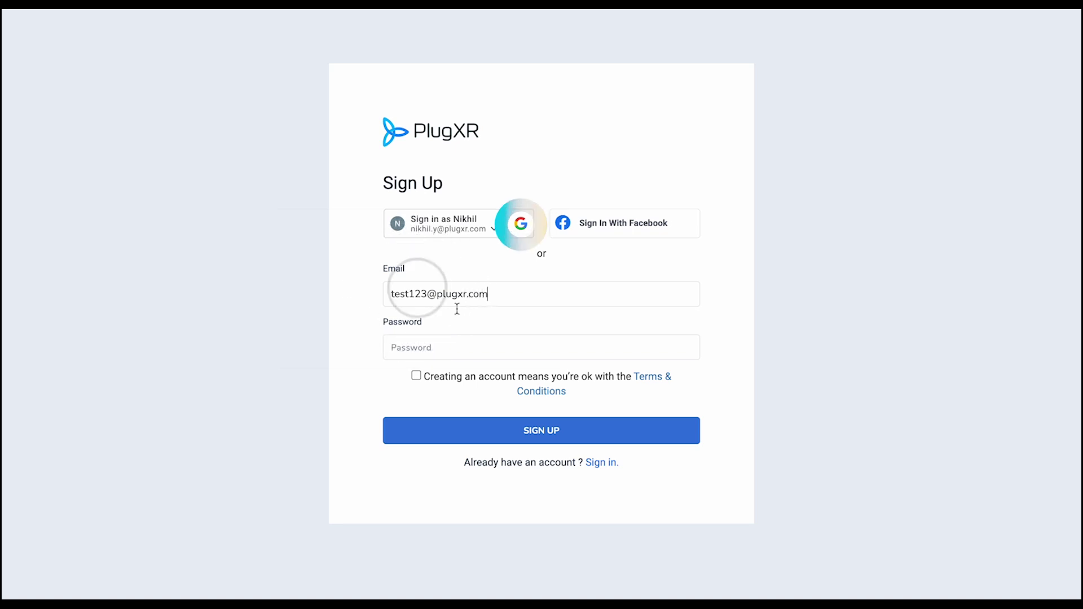
click(457, 348)
text(te)
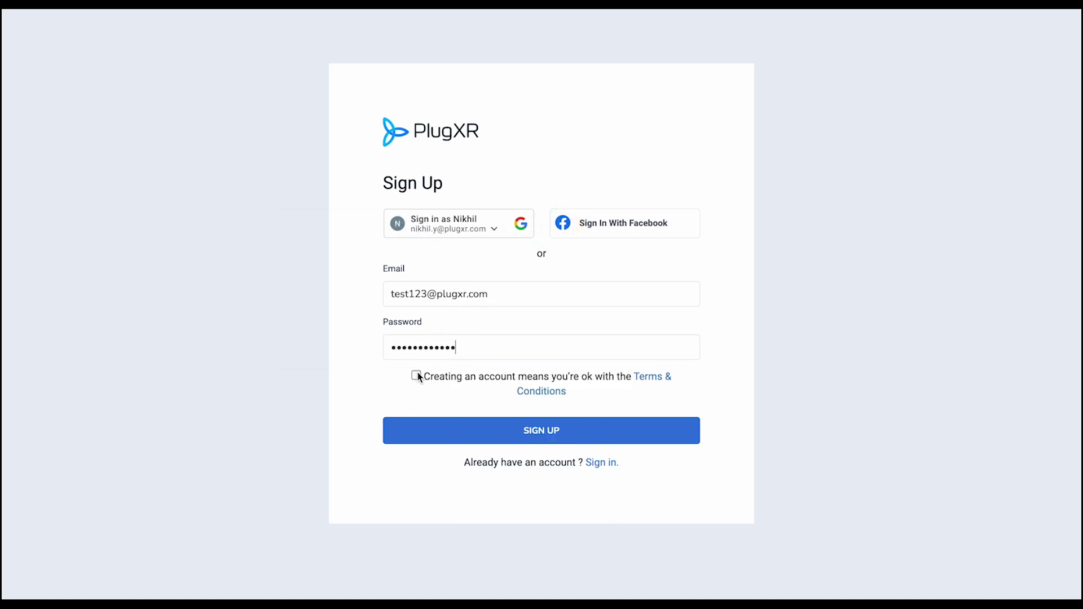
click(529, 440)
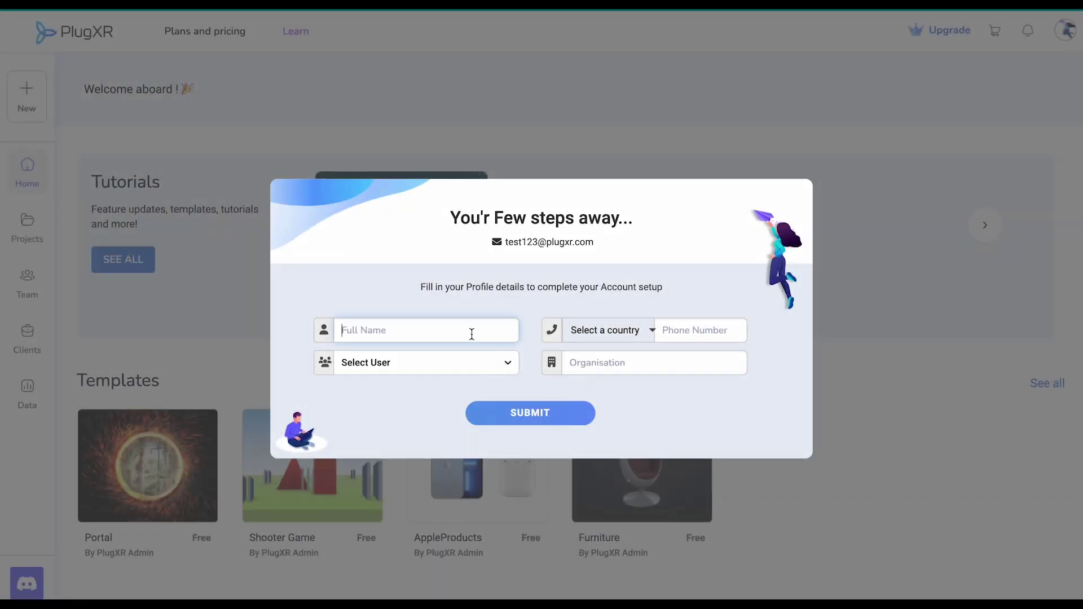
text(Test User)
Set the phone country to India and user type to Student, add the organisation, and submit
click(648, 331)
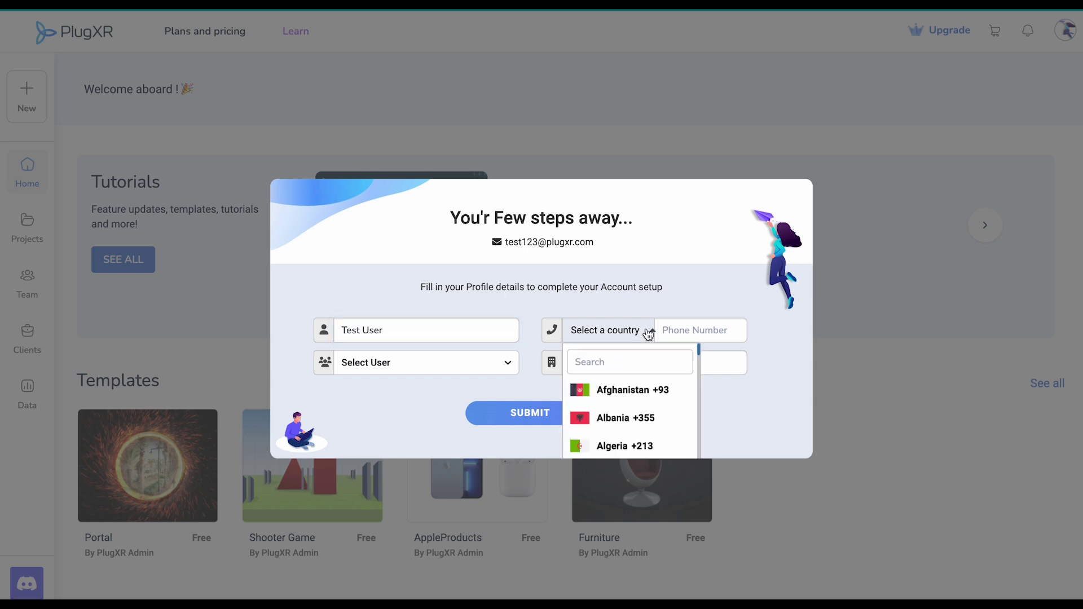
click(611, 408)
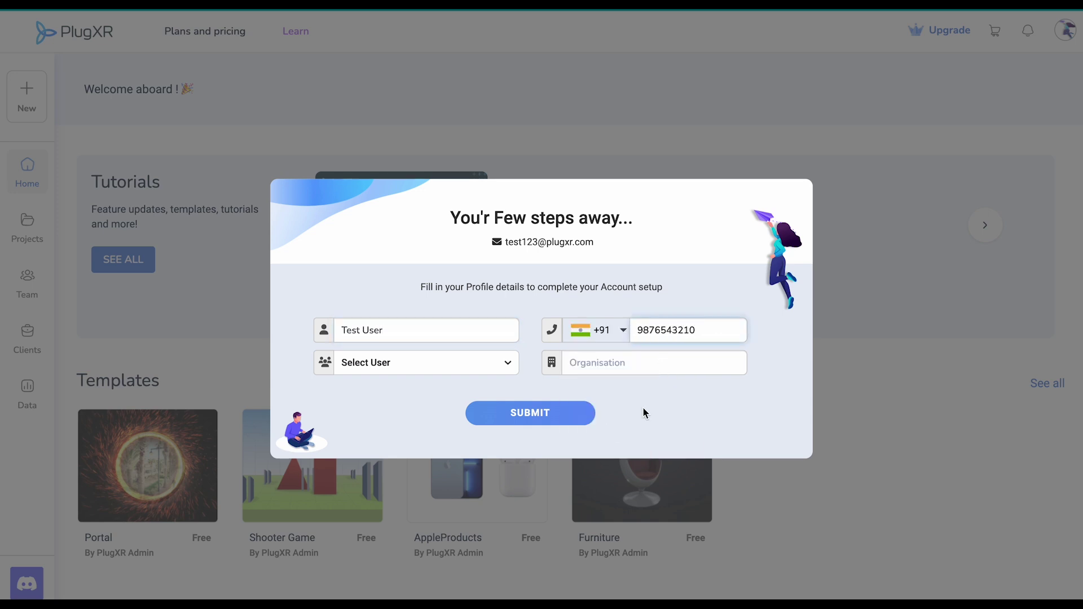
click(480, 364)
click(410, 381)
click(591, 361)
text(Delhi university)
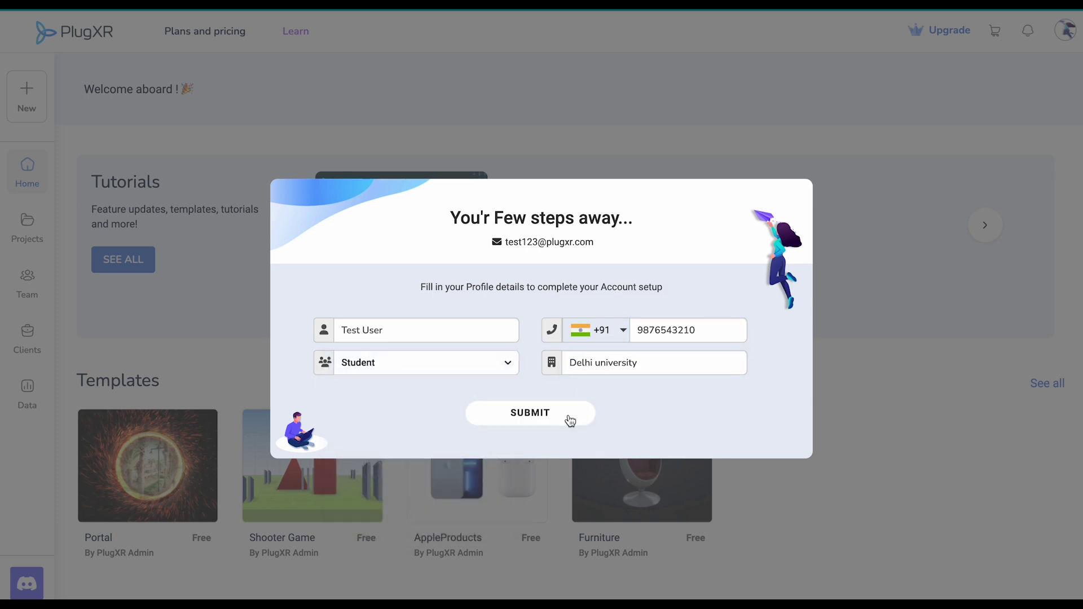
click(569, 418)
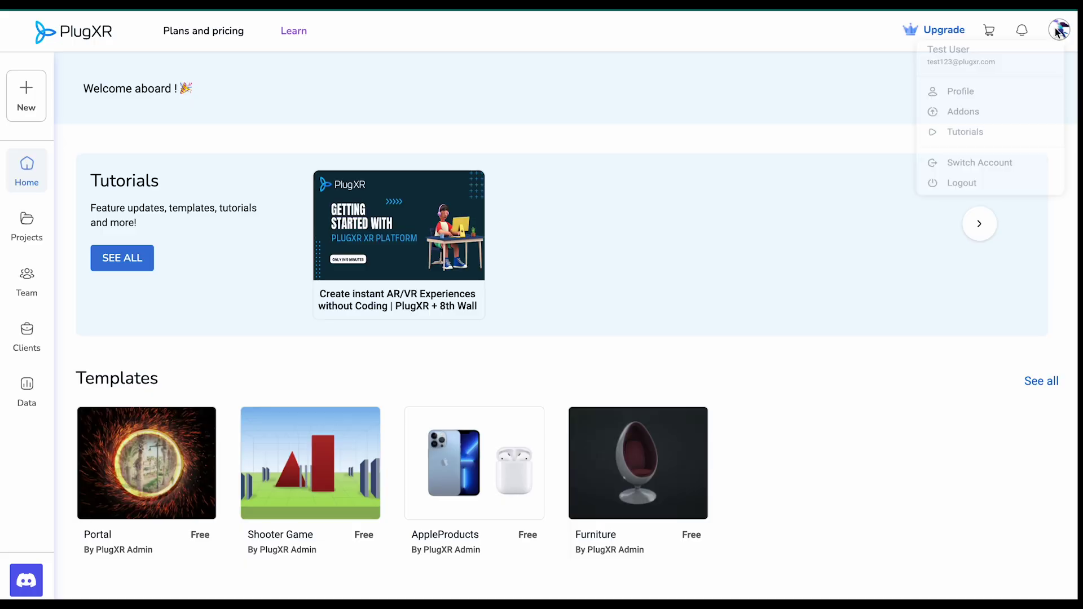
click(937, 112)
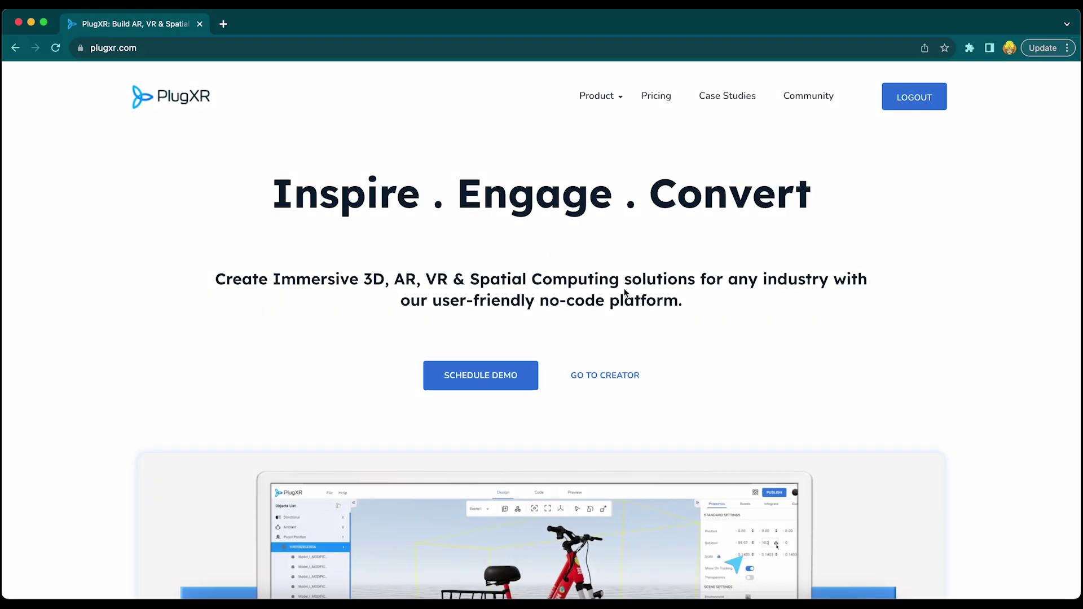
Open the PlugXR Community forum and browse its question categories and search
scroll(624, 288, down, 1)
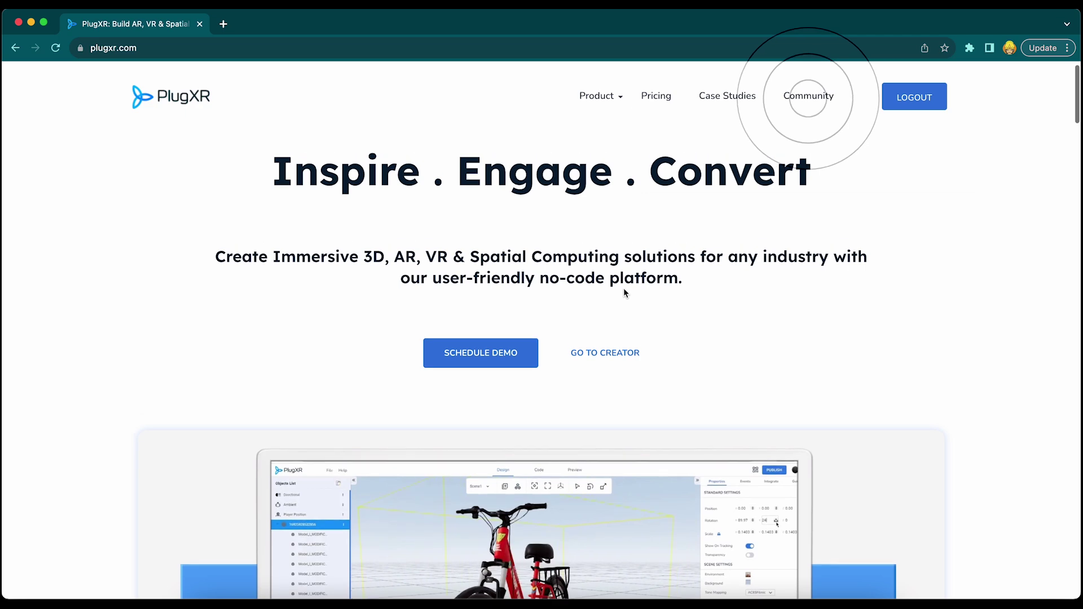
click(806, 94)
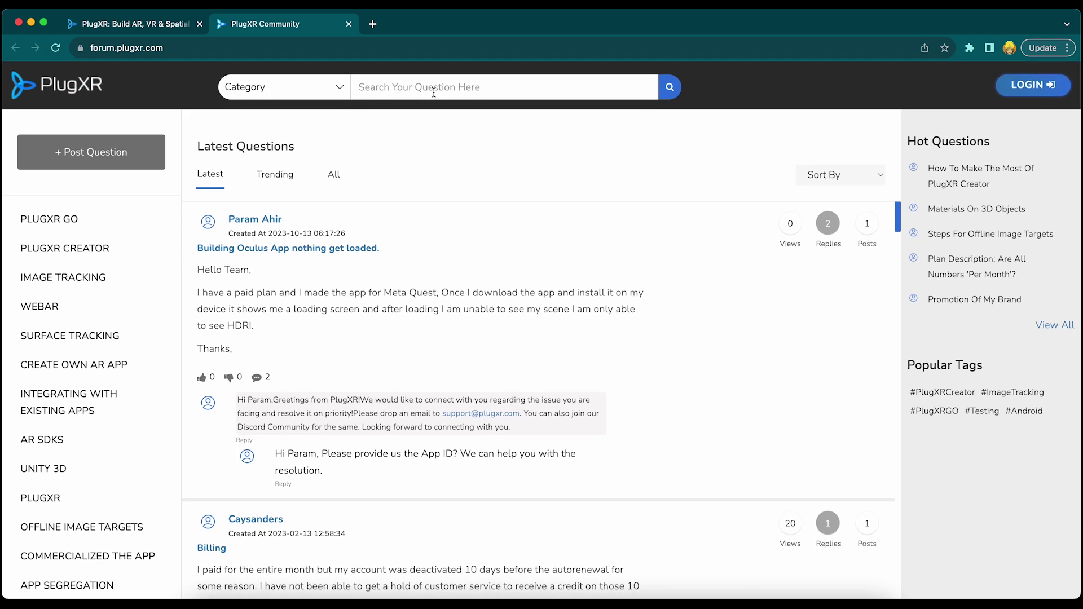
click(340, 88)
click(413, 89)
Open and dismiss the Post Question form, then return to the PlugXR homepage tab
click(102, 157)
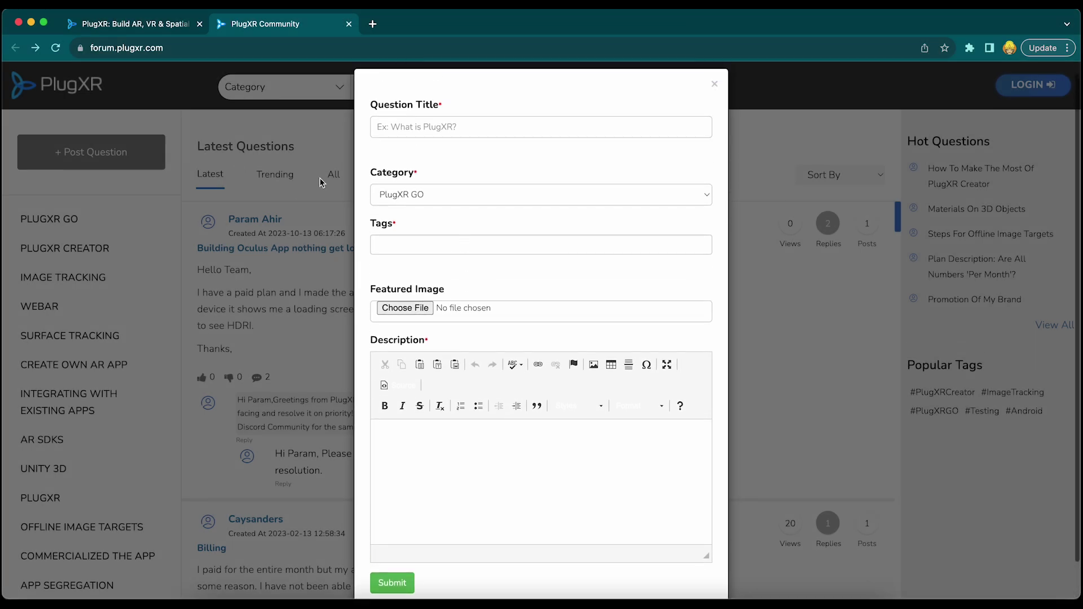
click(314, 127)
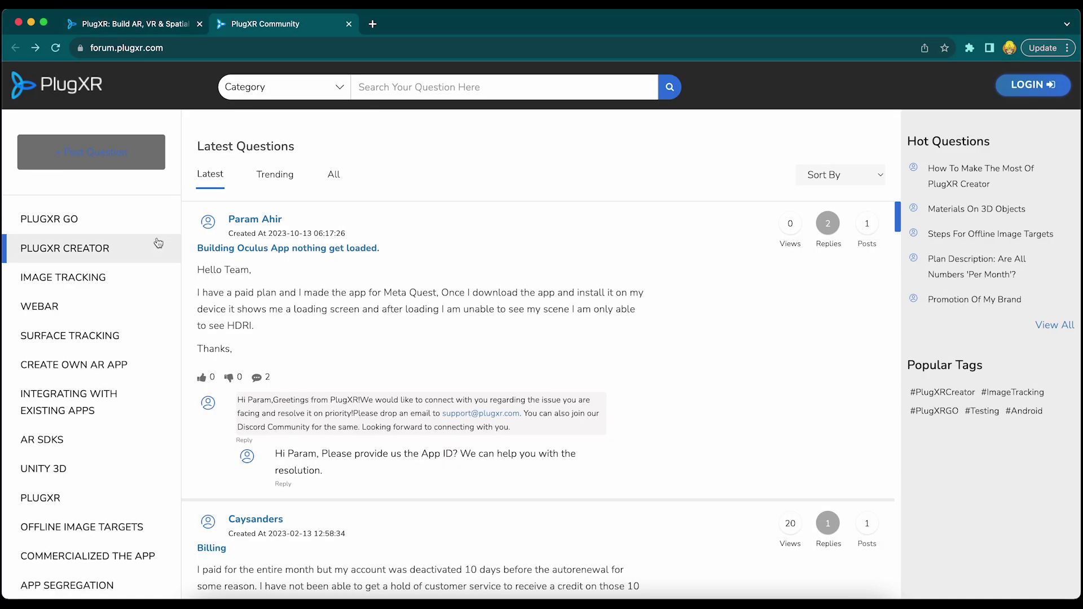
scroll(157, 241, down, 1)
scroll(157, 238, up, 1)
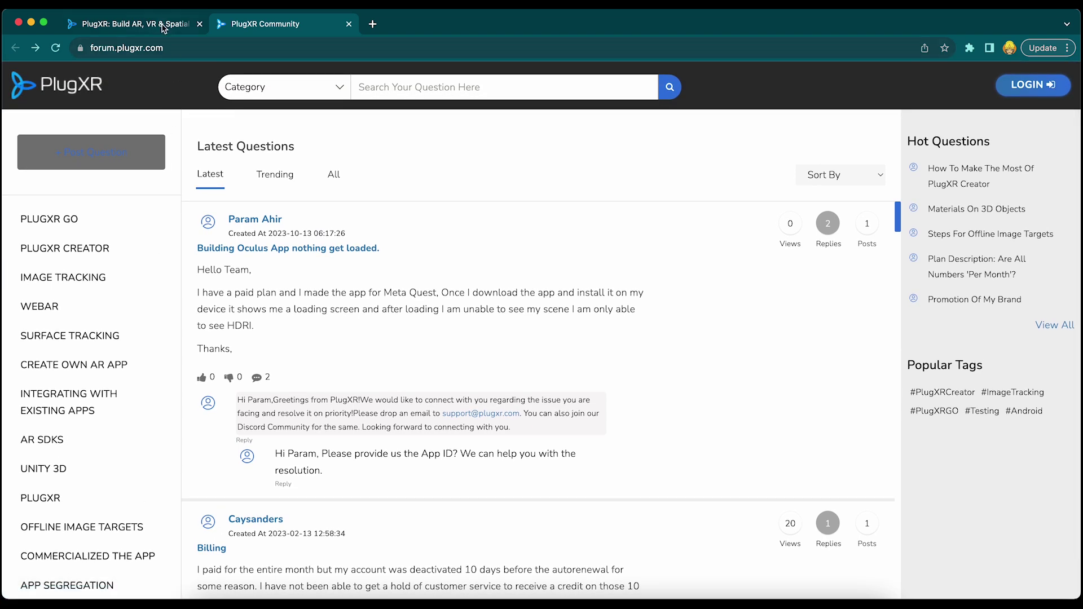
click(163, 28)
Open the creator dashboard and skim the Learn documentation
click(594, 367)
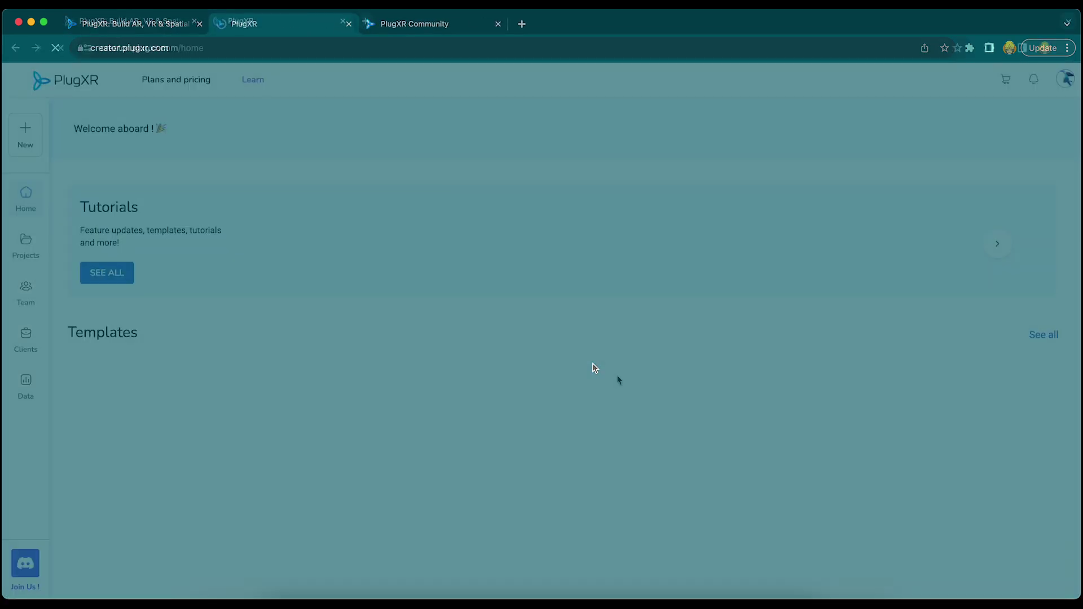
scroll(501, 333, down, 1)
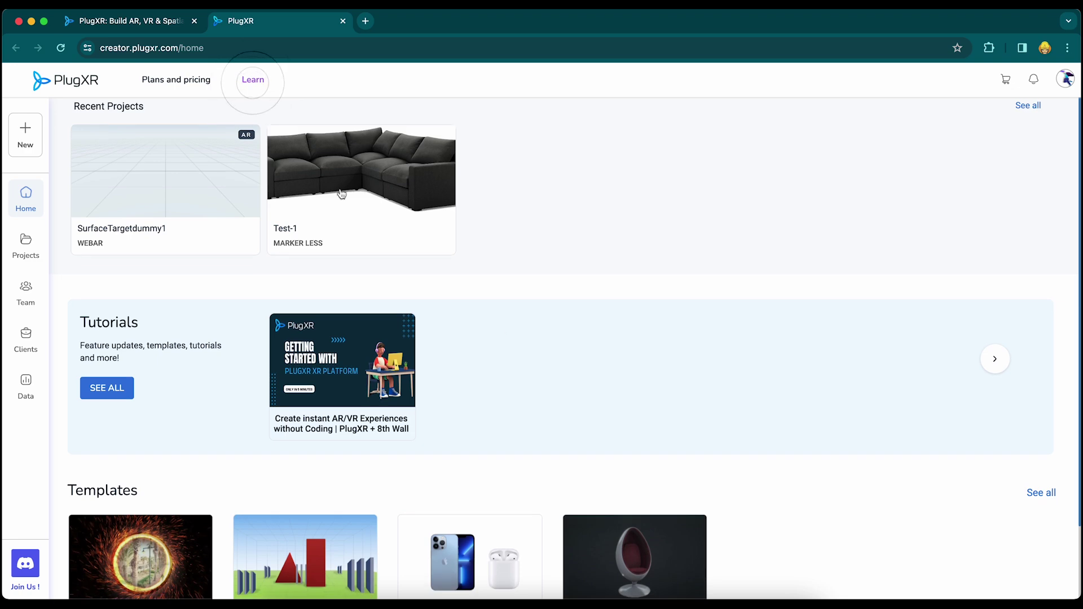
click(252, 80)
scroll(393, 204, down, 2)
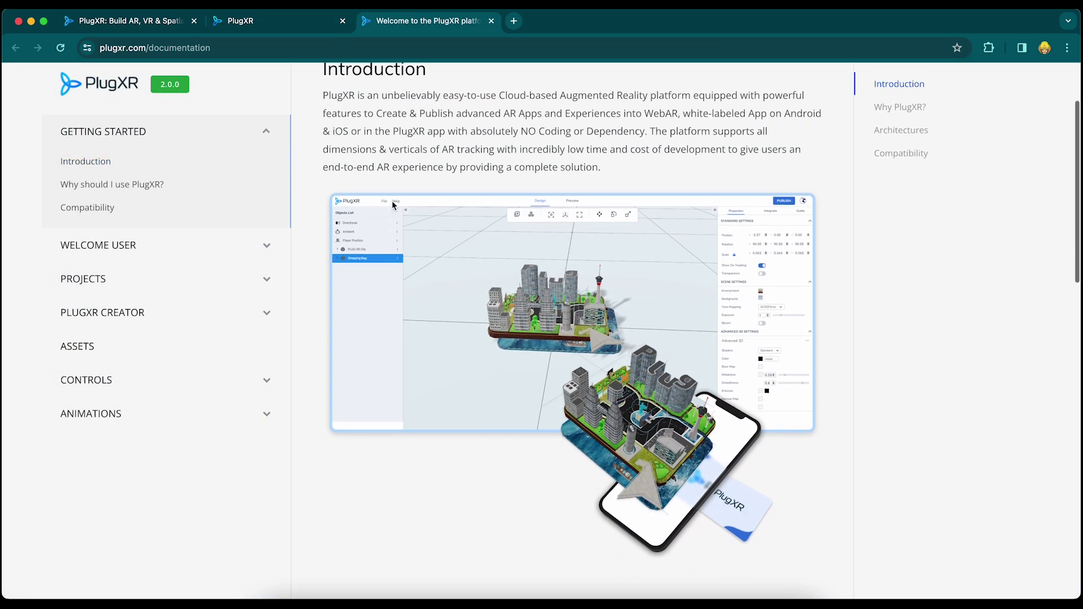
scroll(393, 205, up, 3)
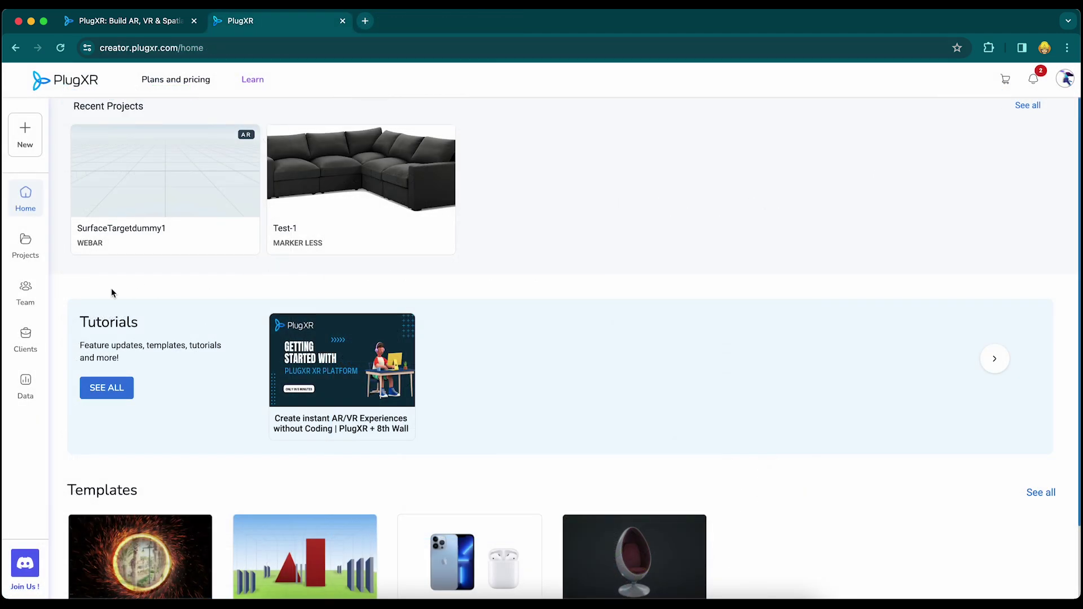
Show the Discord community preview and open the PlugXR server in Discord
click(25, 562)
scroll(178, 412, down, 1)
click(238, 575)
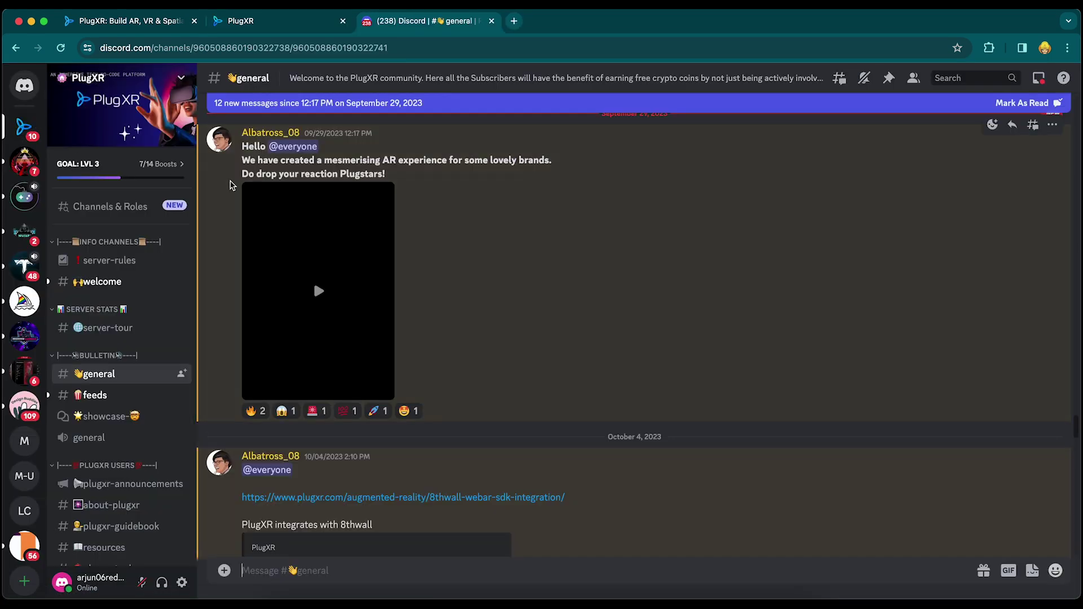
Scroll through the PlugXR #general channel's recent messages, reaching the 8th Wall integration announcement
scroll(496, 246, down, 2)
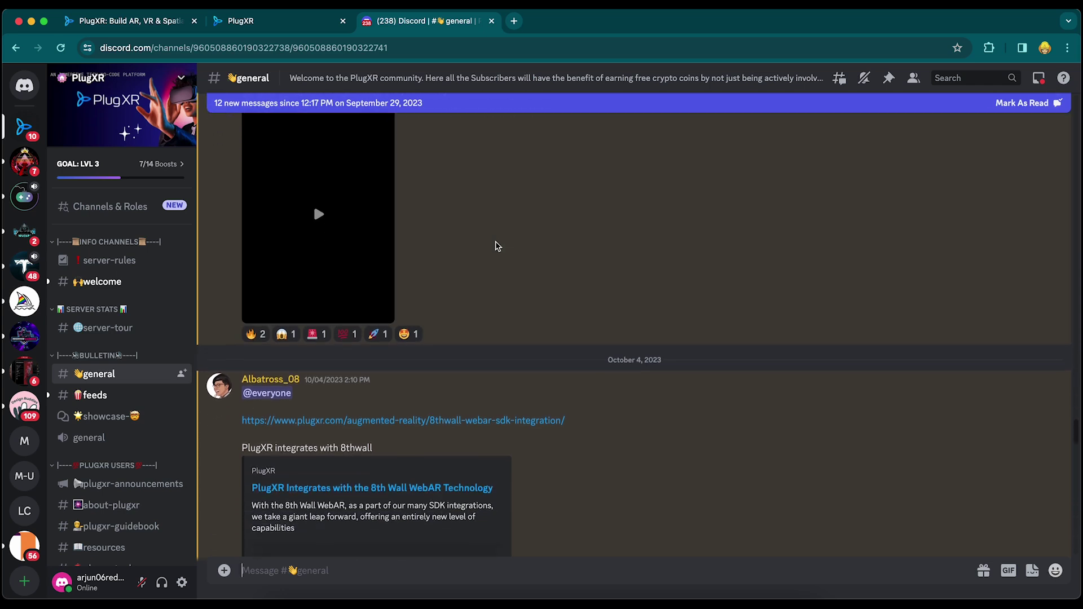
scroll(496, 245, down, 2)
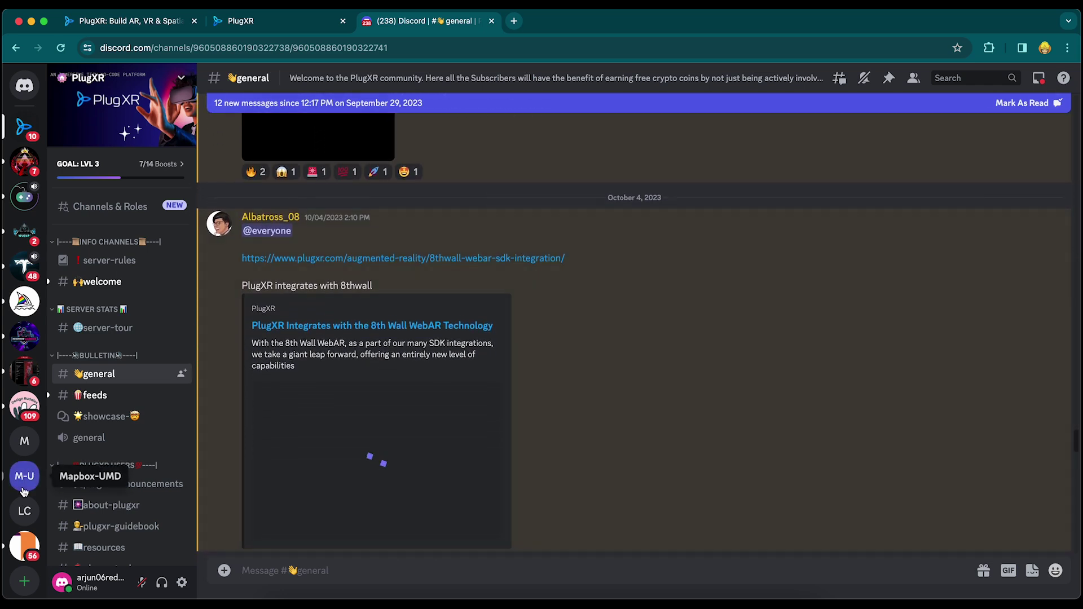
scroll(62, 479, down, 2)
scroll(65, 481, down, 2)
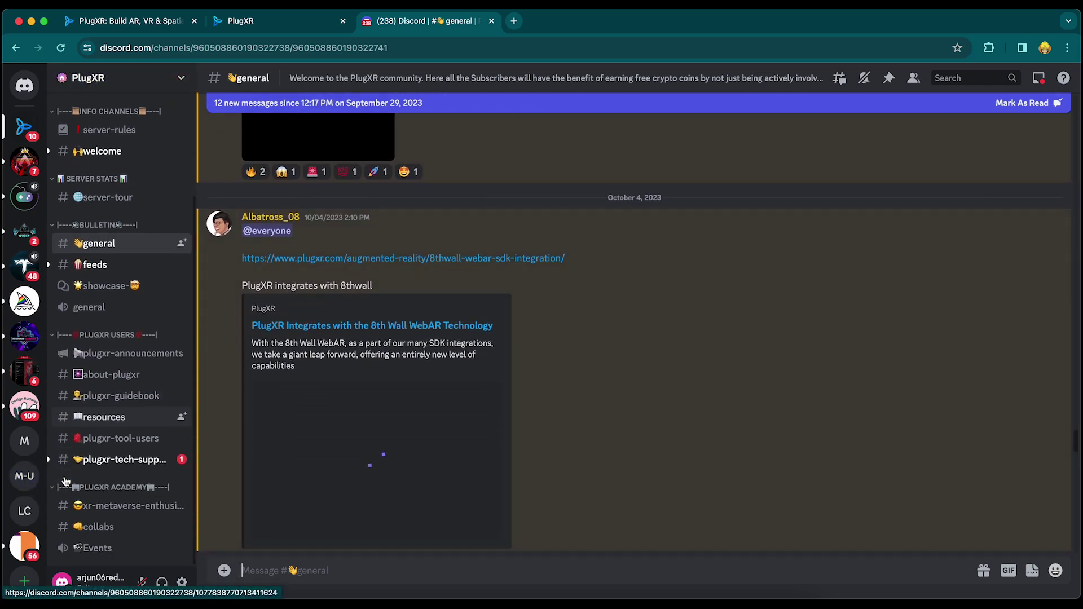